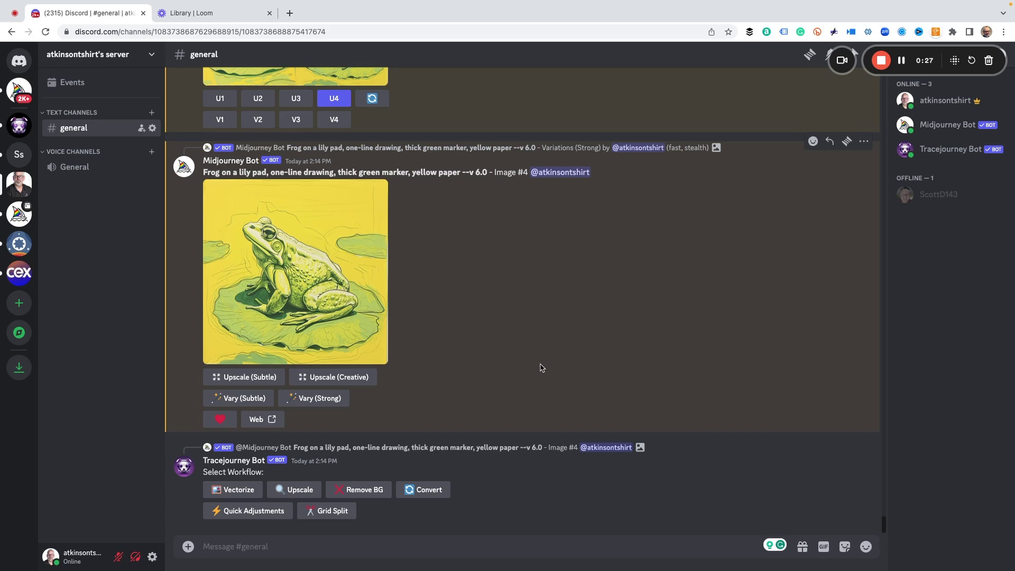
# Upload MAN BEAUTY 1.png as an attachment and send it to #general
pyautogui.click(188, 546)
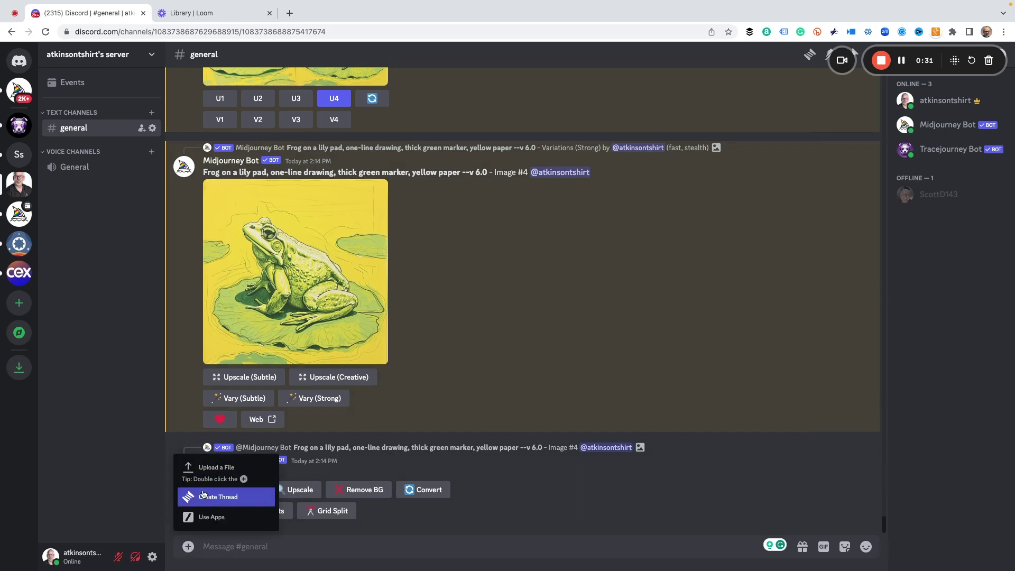
pyautogui.click(204, 478)
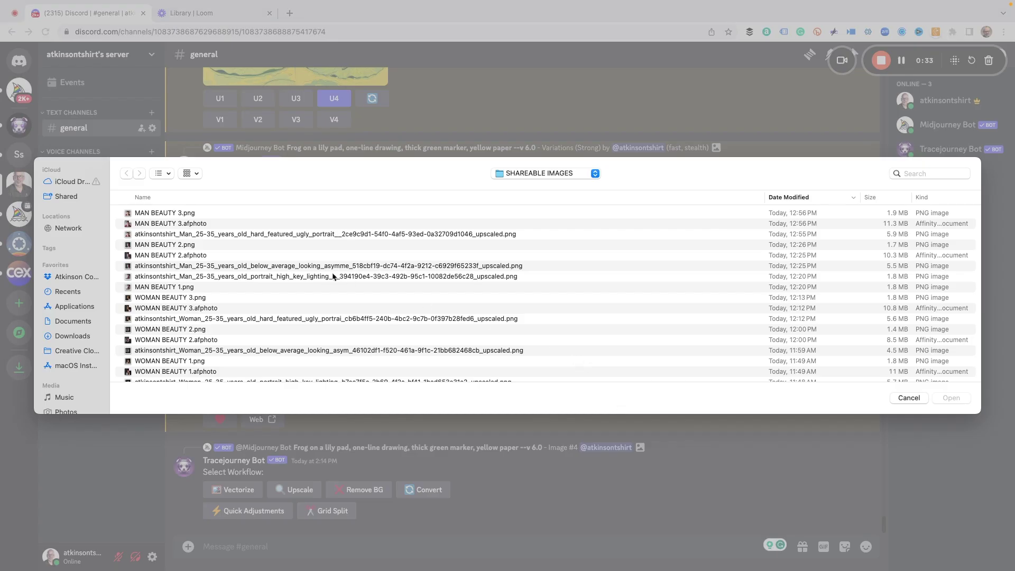
pyautogui.click(158, 289)
pyautogui.click(951, 397)
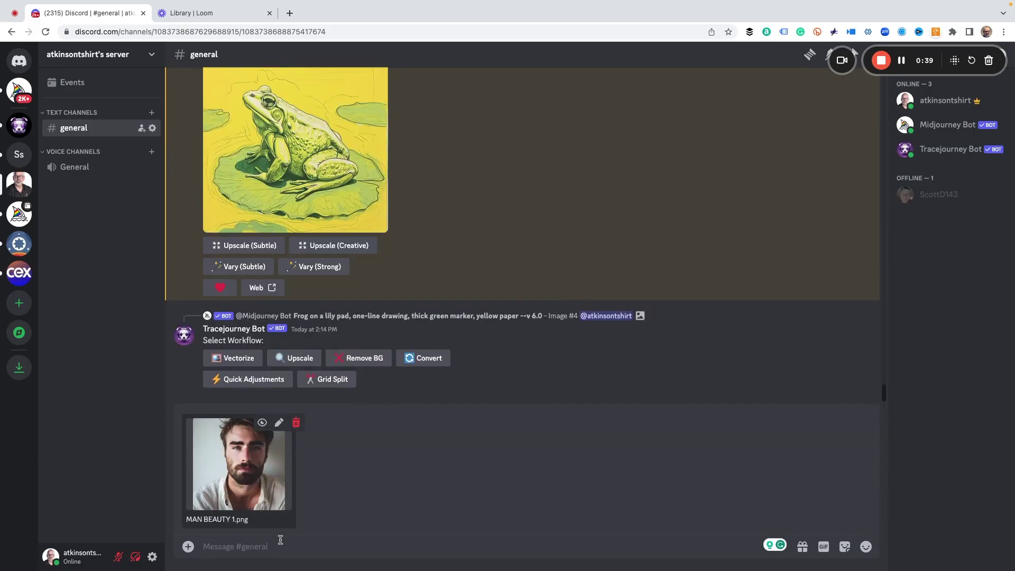
pyautogui.press('Return')
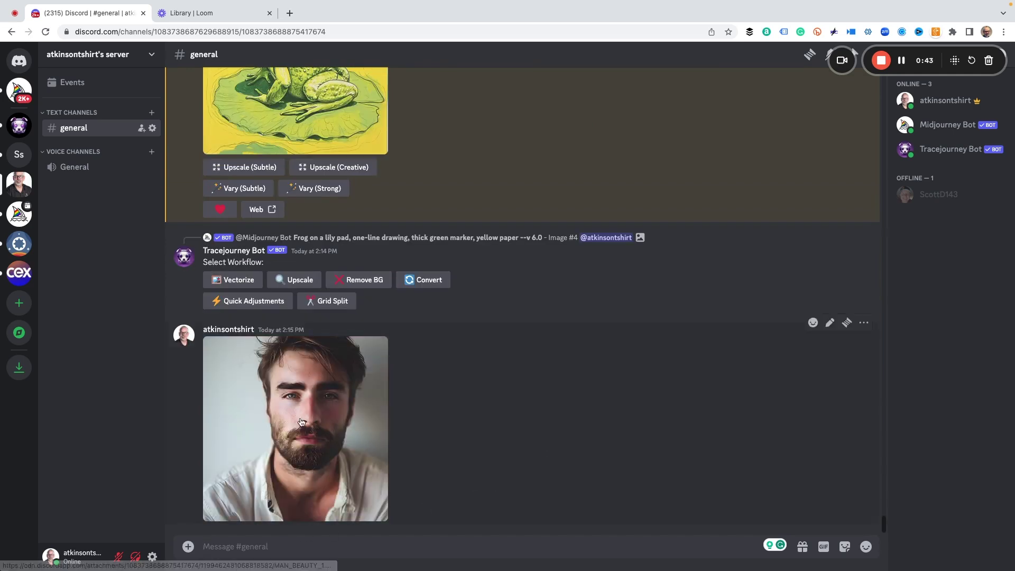
pyautogui.rightClick(299, 422)
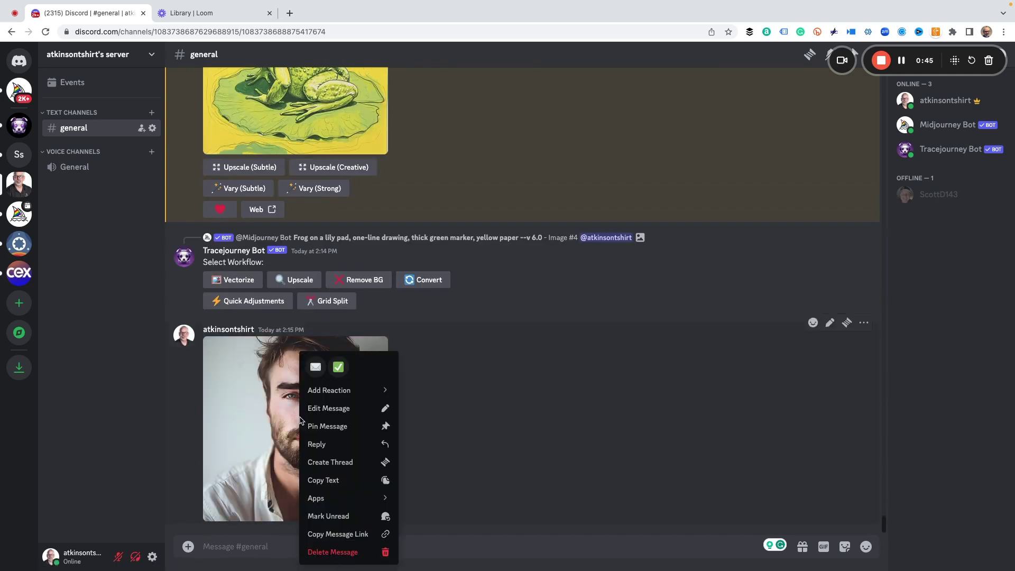
pyautogui.click(279, 421)
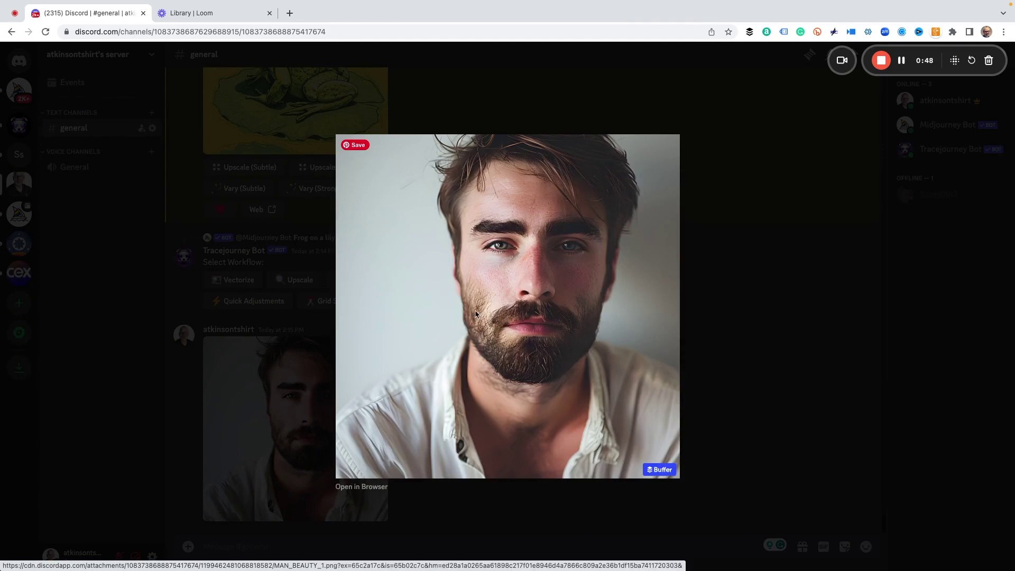
pyautogui.rightClick(510, 299)
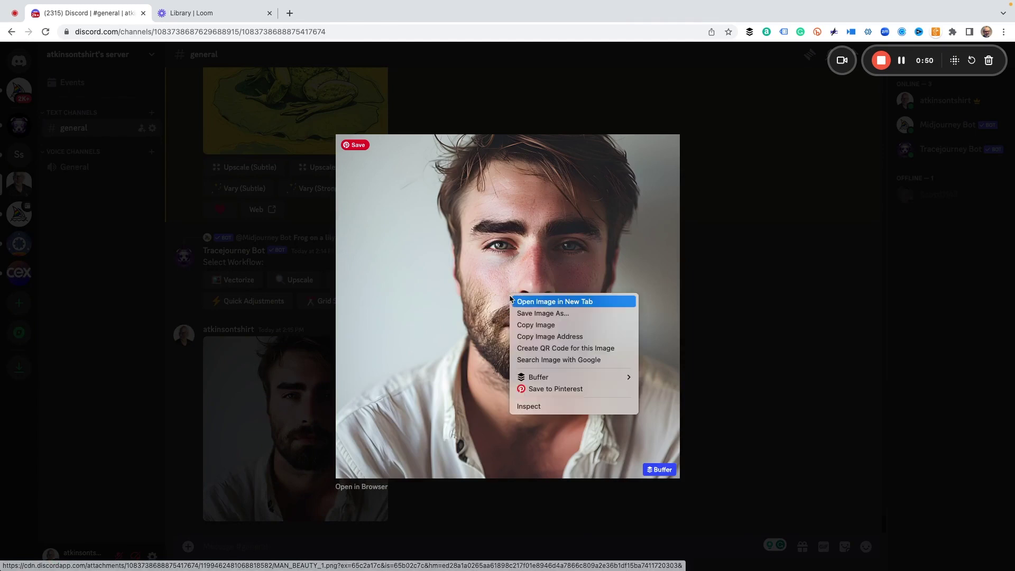
pyautogui.click(529, 336)
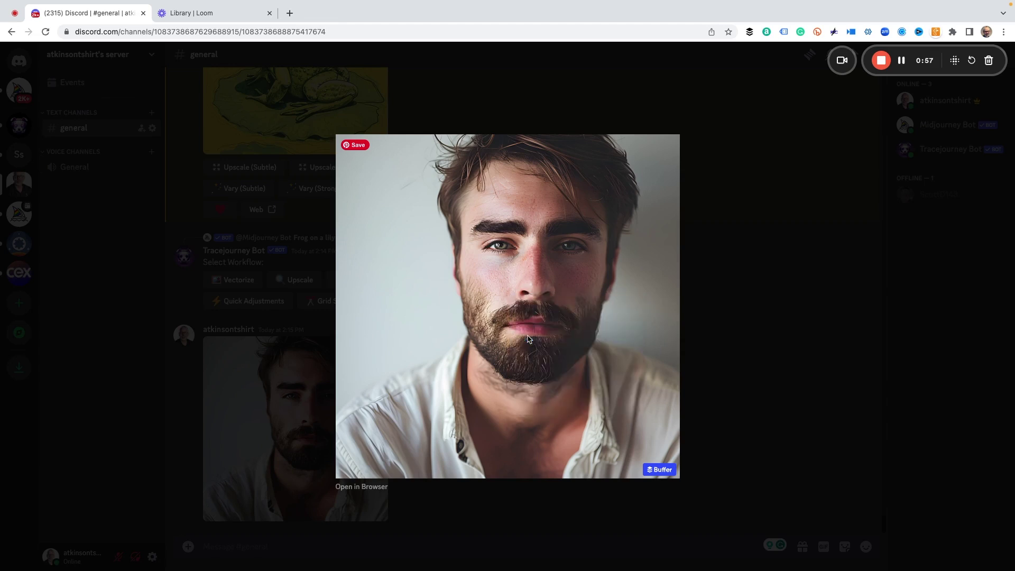
pyautogui.click(740, 374)
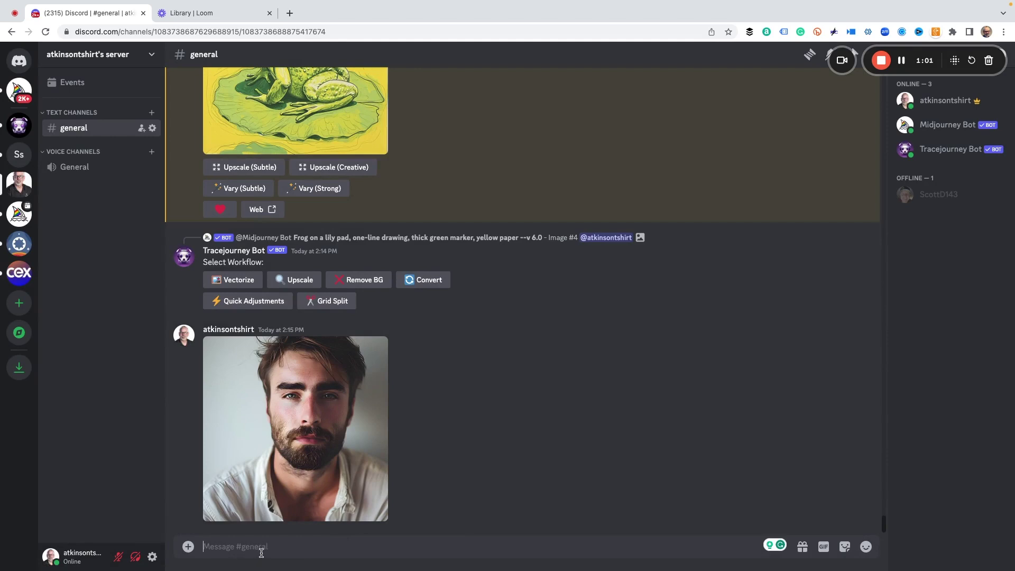
# Submit /imagine with the portrait URL plus 'comic book character, Pixar style, high contrast, thick black outlines, cel shading'
pyautogui.write('/imagine')
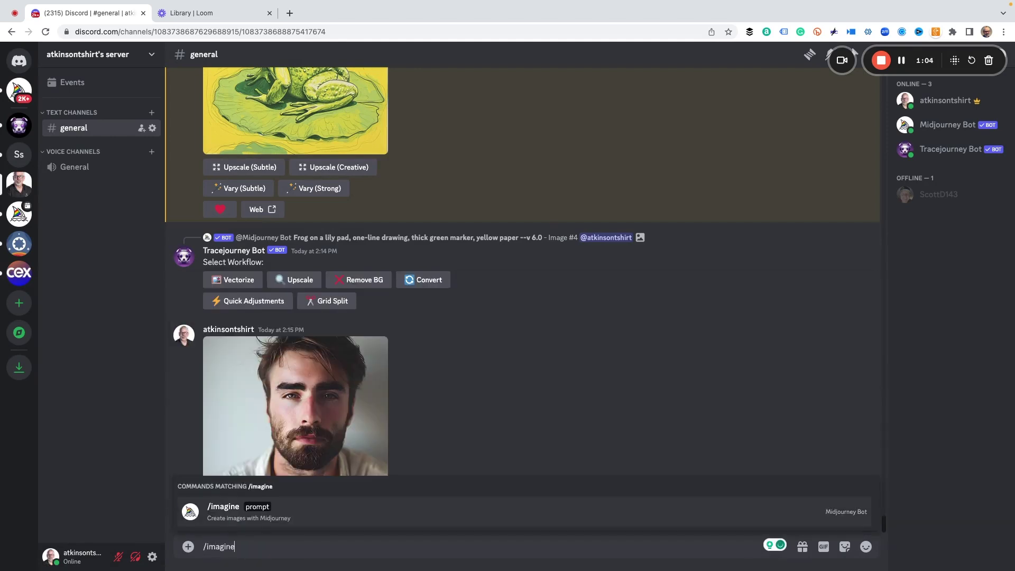
pyautogui.press('Tab')
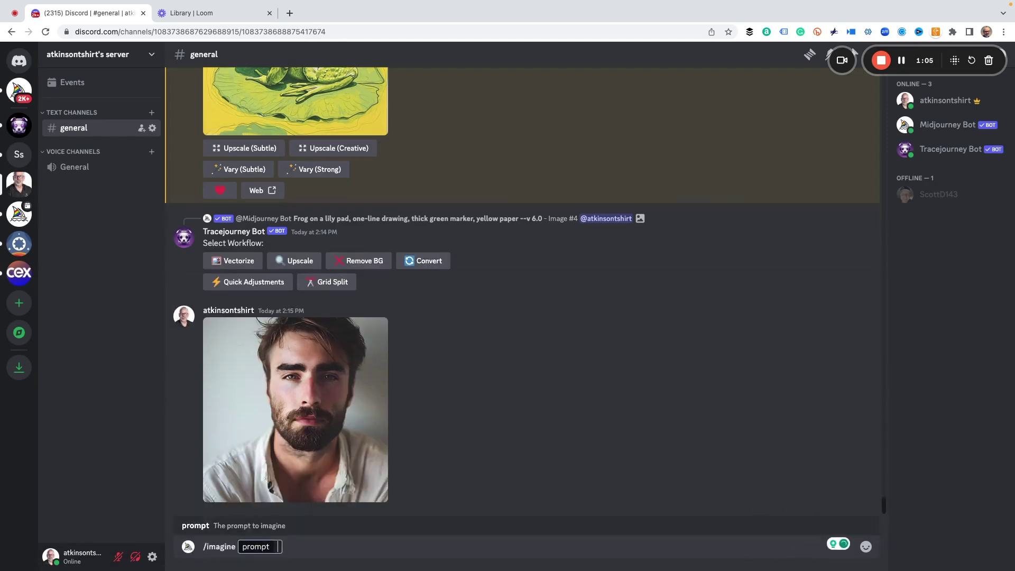
pyautogui.press('super+v')
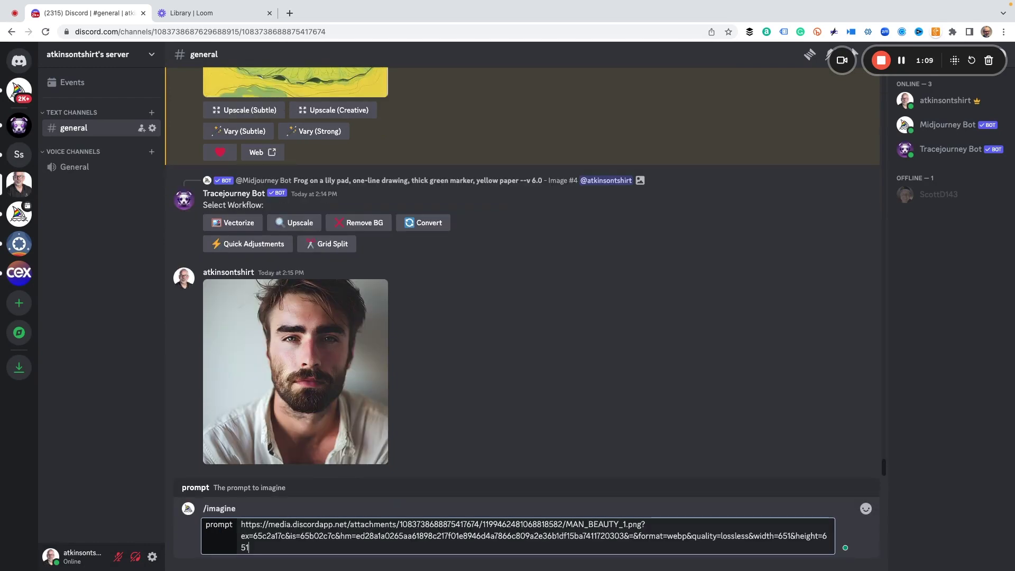
pyautogui.write(',')
pyautogui.write('comic book charact')
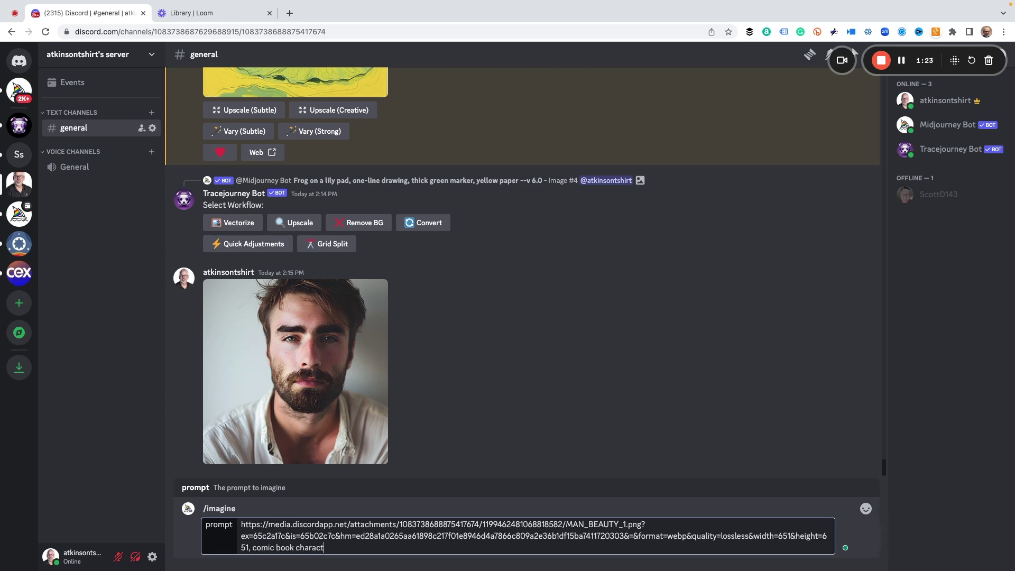
pyautogui.write('er, Pixar style, high contrast, thick black out')
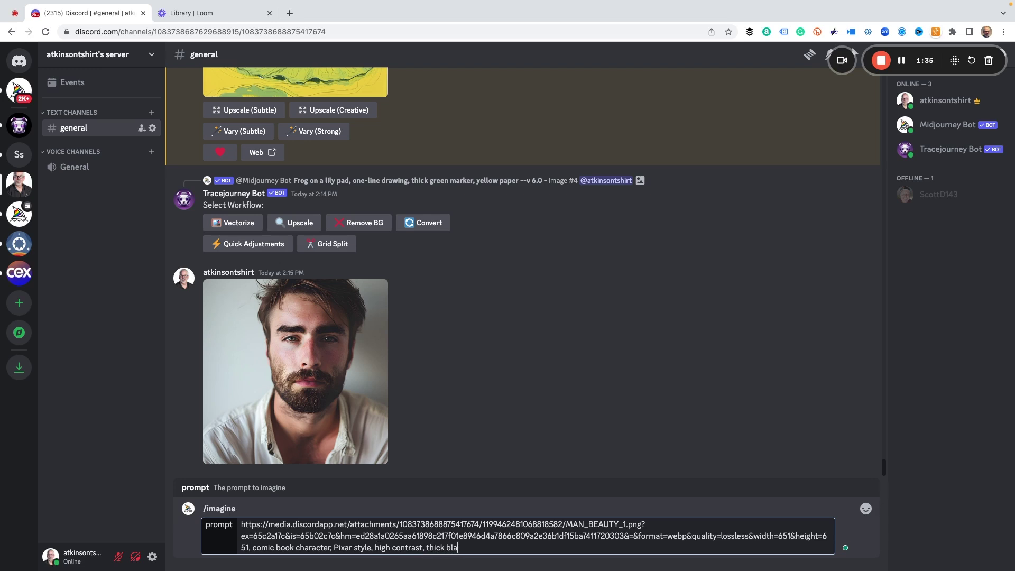
pyautogui.write('lines, cel shading')
pyautogui.press('Return')
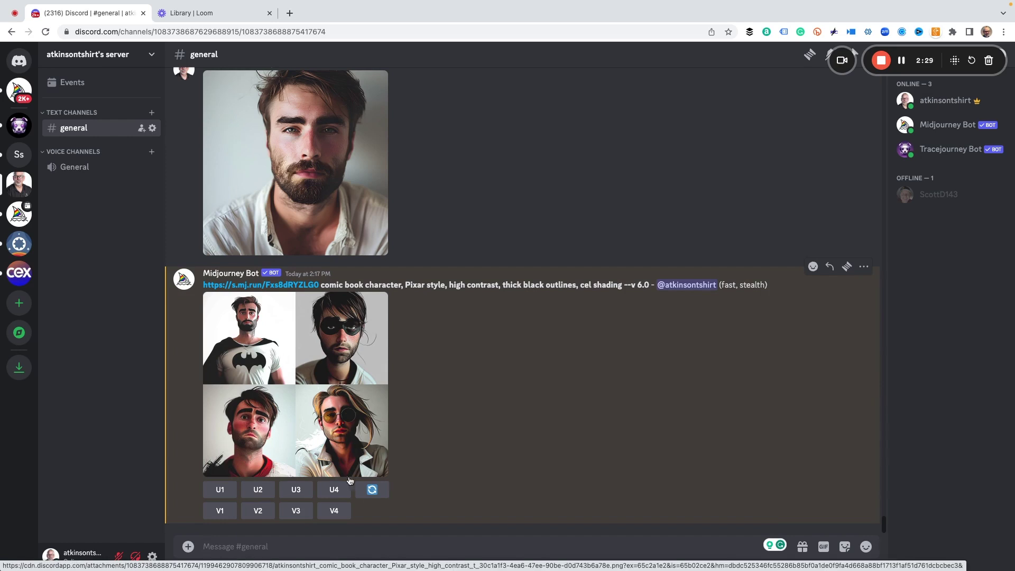
# Reroll the comic-book Pixar grid, resubmitting the same prompt unchanged
pyautogui.click(372, 490)
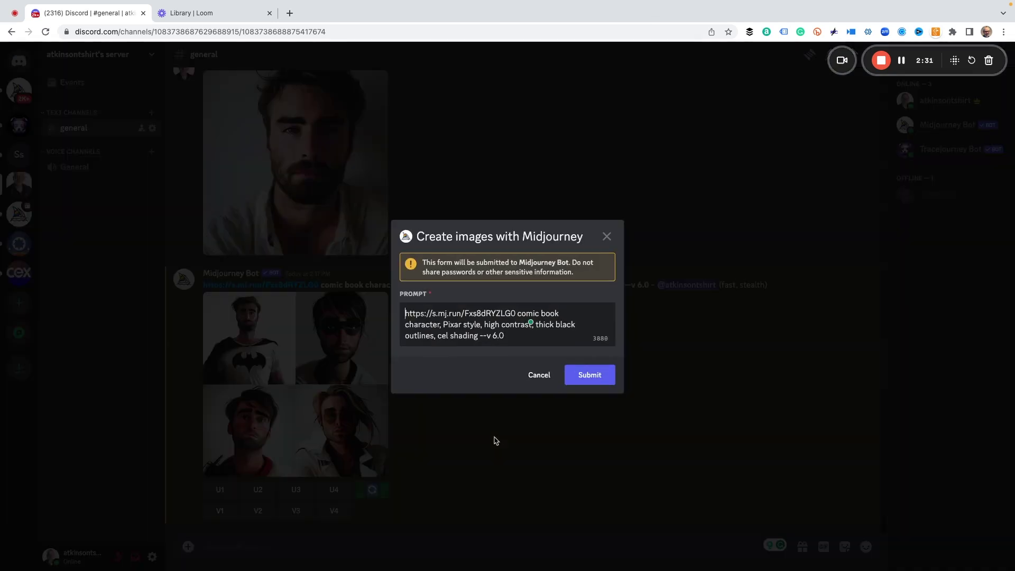
pyautogui.click(581, 376)
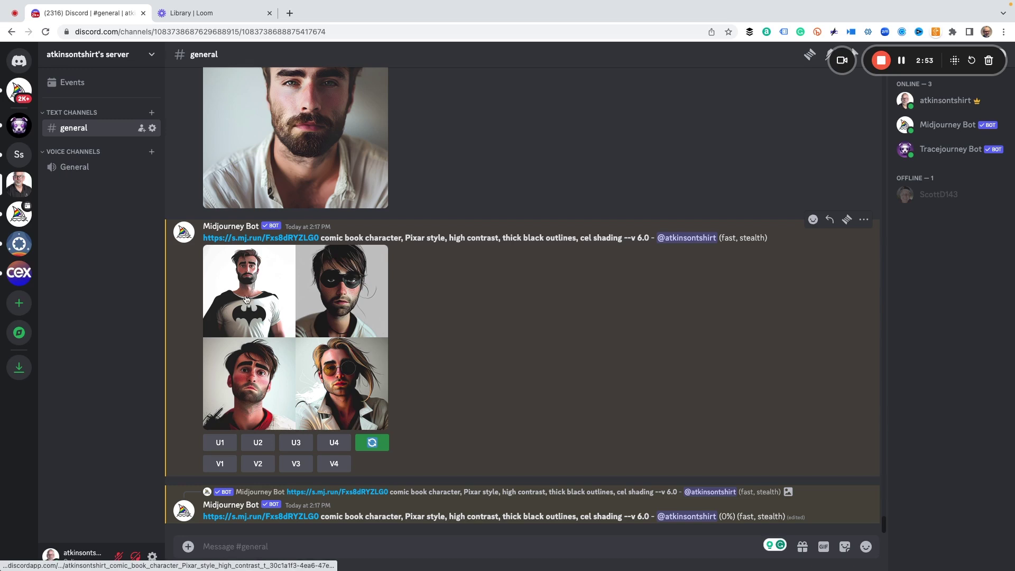
pyautogui.click(370, 444)
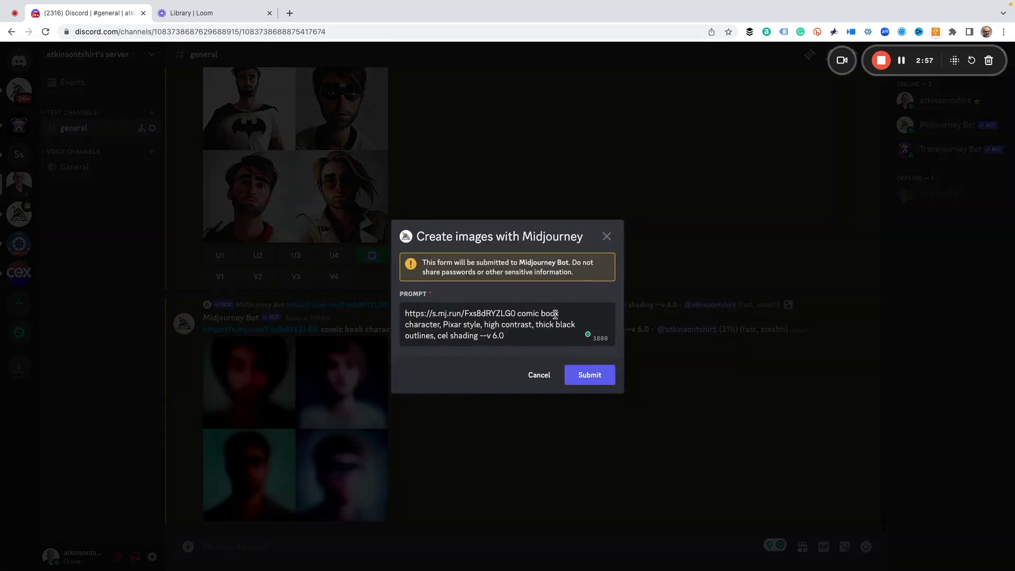
# Replace 'comic book' with 'cartoon' in the rerolled prompt and submit it
pyautogui.click(562, 313)
pyautogui.moveTo(561, 313); pyautogui.dragTo(518, 313)
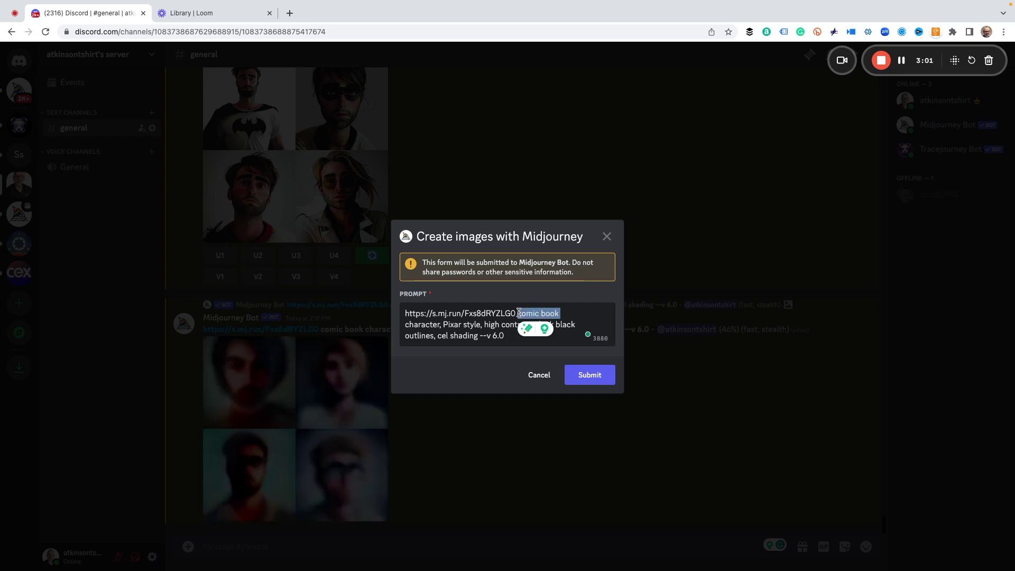
pyautogui.write('cartoon')
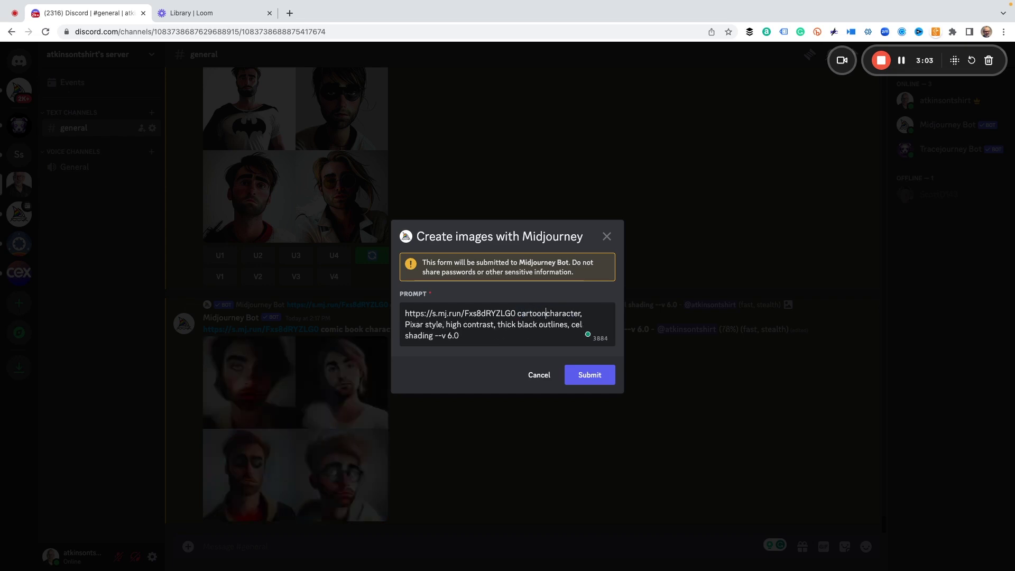
pyautogui.click(582, 375)
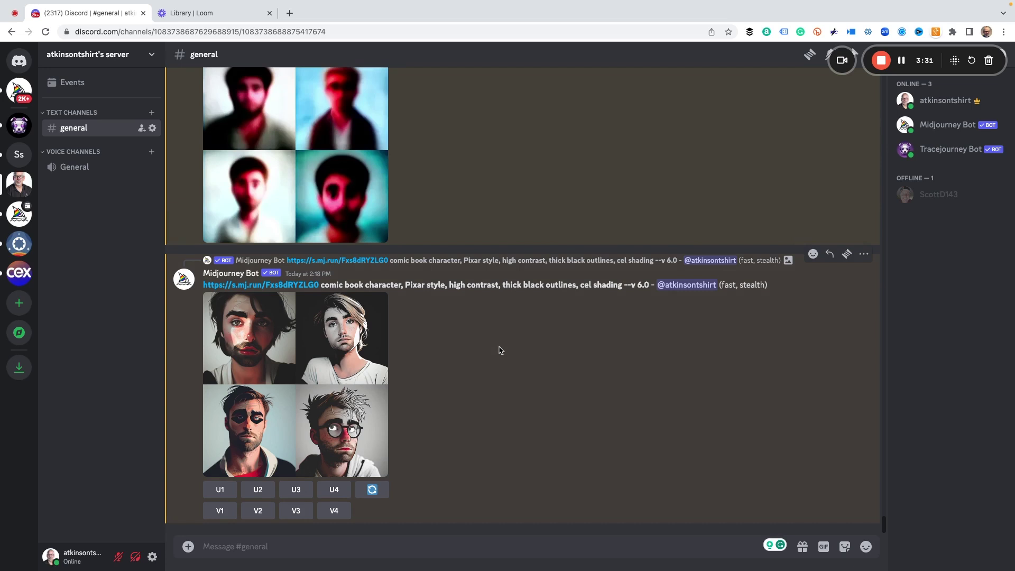
# Upscale the third comic-book image and request strong variations of it with the same prompt
pyautogui.click(295, 490)
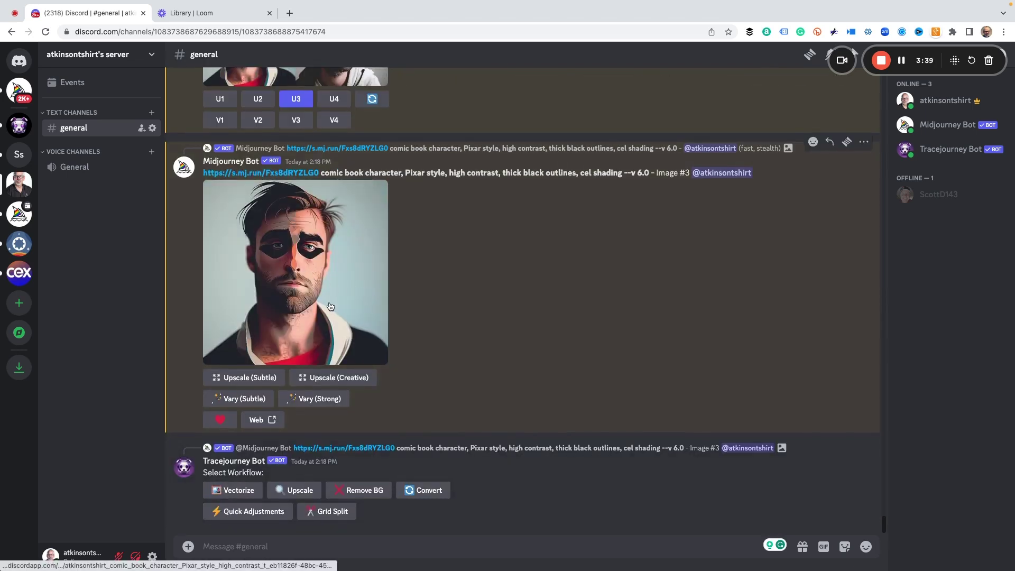
pyautogui.scroll(10, 330, 306)
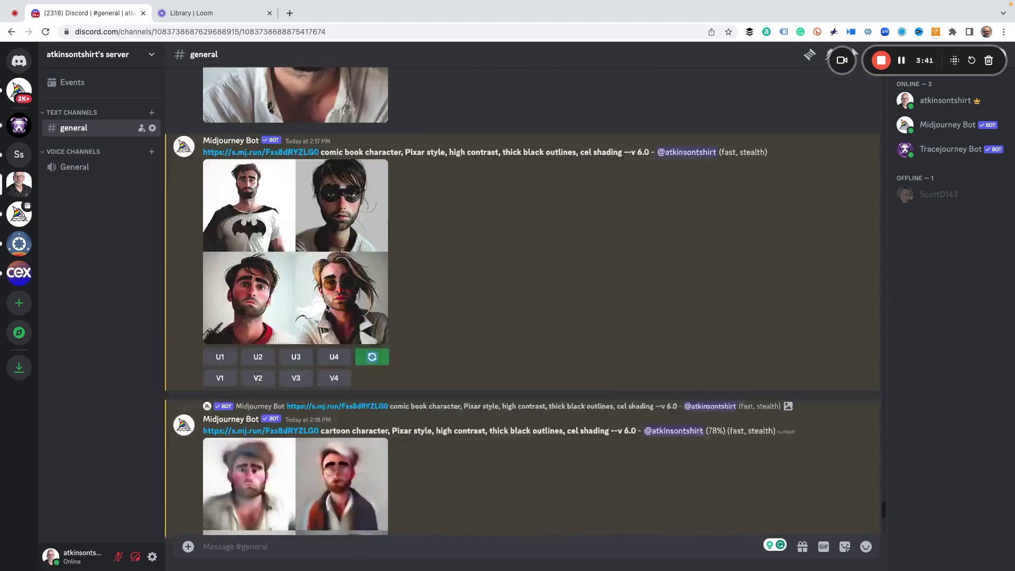
pyautogui.scroll(-5, 325, 303)
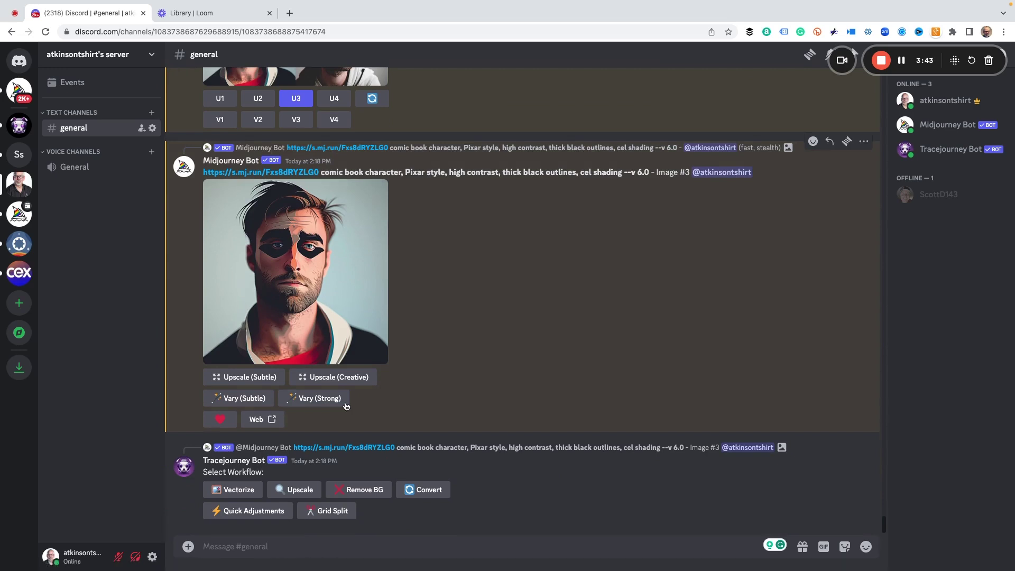
pyautogui.click(317, 398)
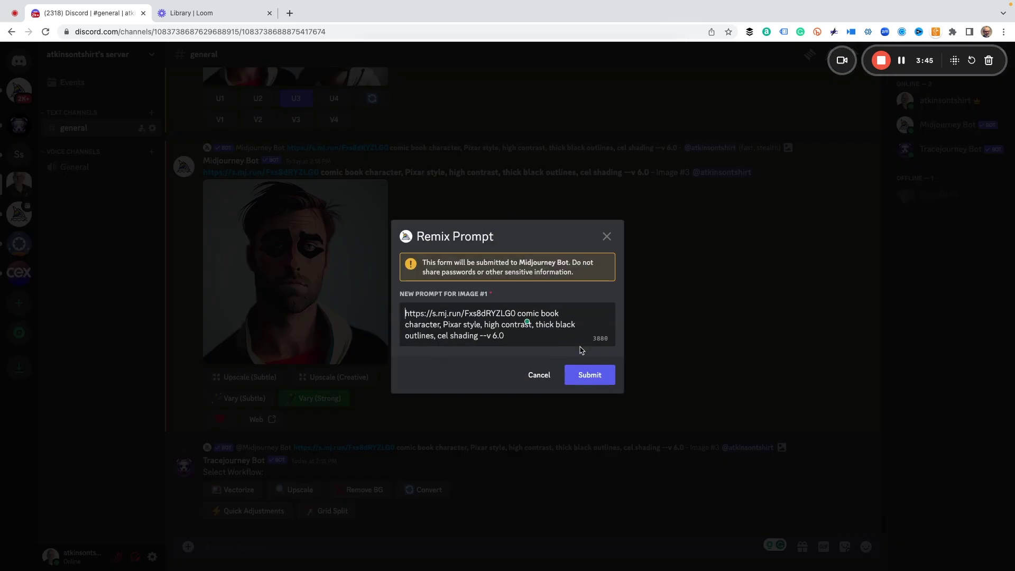
pyautogui.click(592, 376)
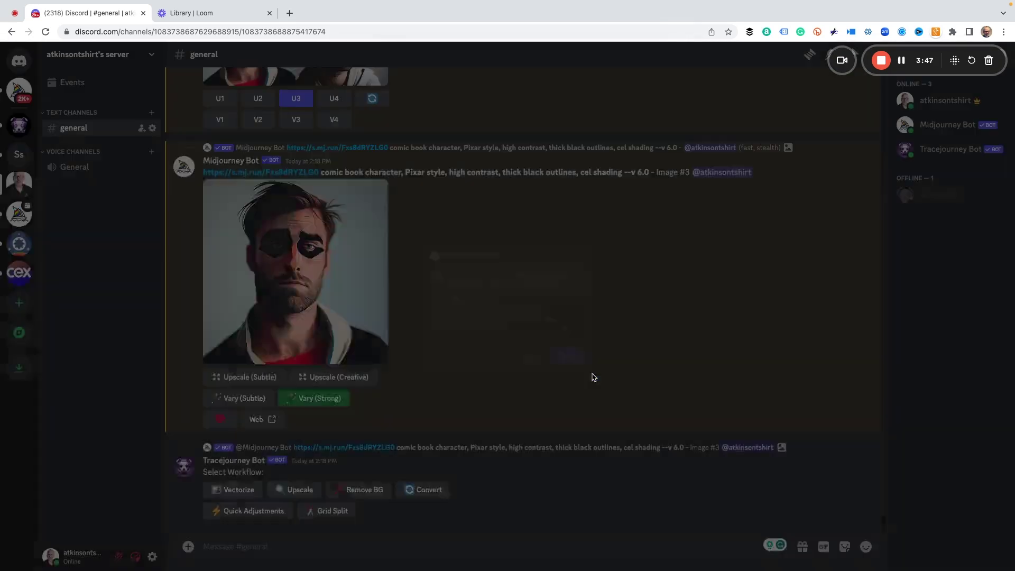
pyautogui.scroll(10, 495, 347)
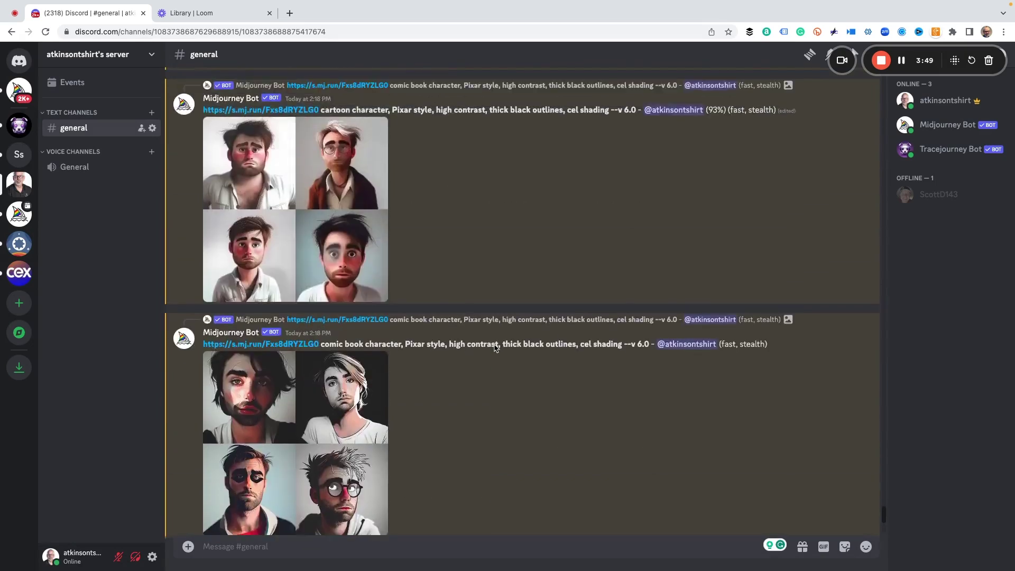
pyautogui.scroll(-10, 495, 347)
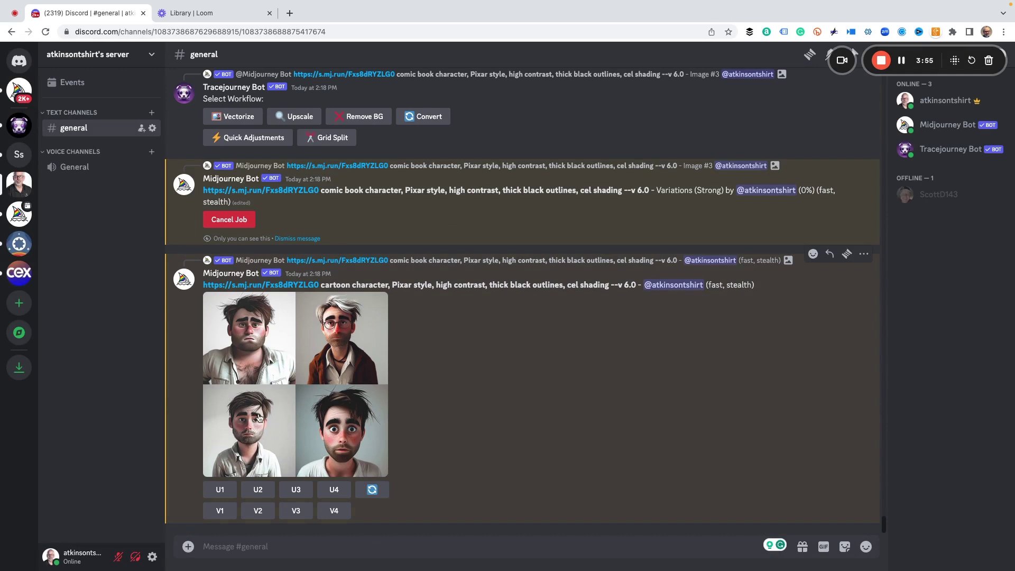
# Upscale the third cartoon variation (U3), then enlarge the original uploaded portrait
pyautogui.click(290, 411)
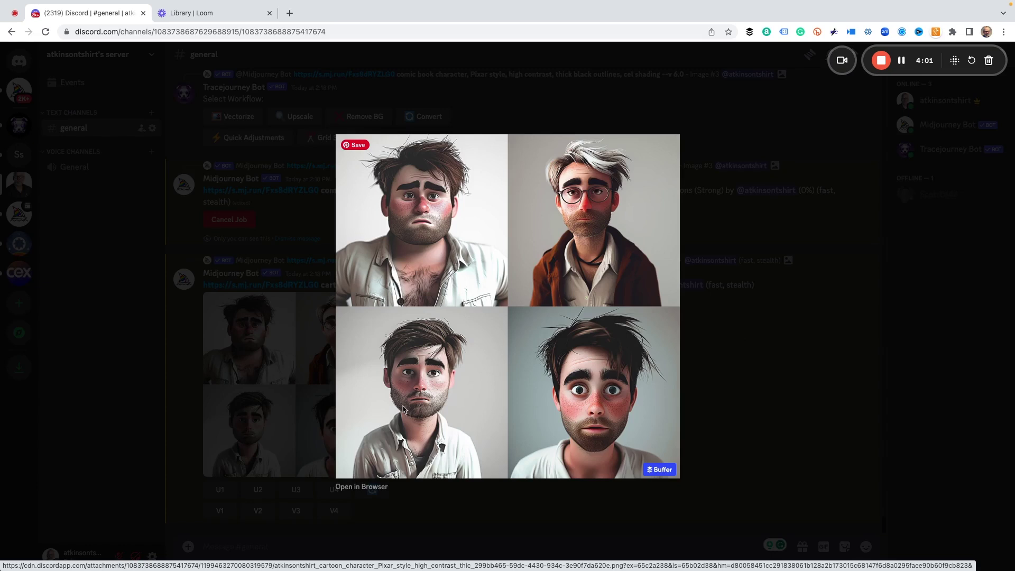
pyautogui.click(745, 351)
pyautogui.click(296, 489)
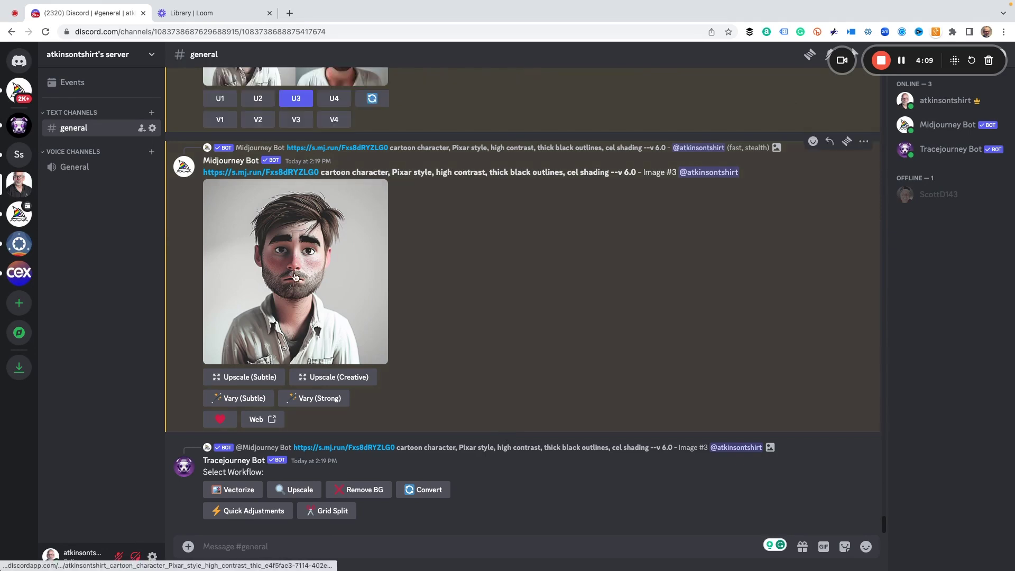
pyautogui.scroll(10, 294, 273)
pyautogui.scroll(10, 294, 274)
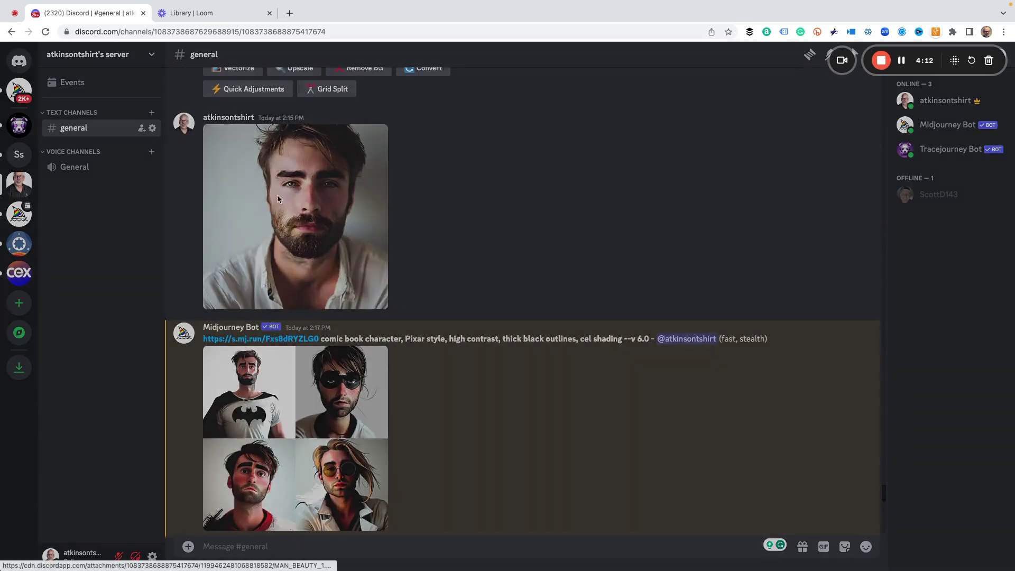
pyautogui.click(277, 198)
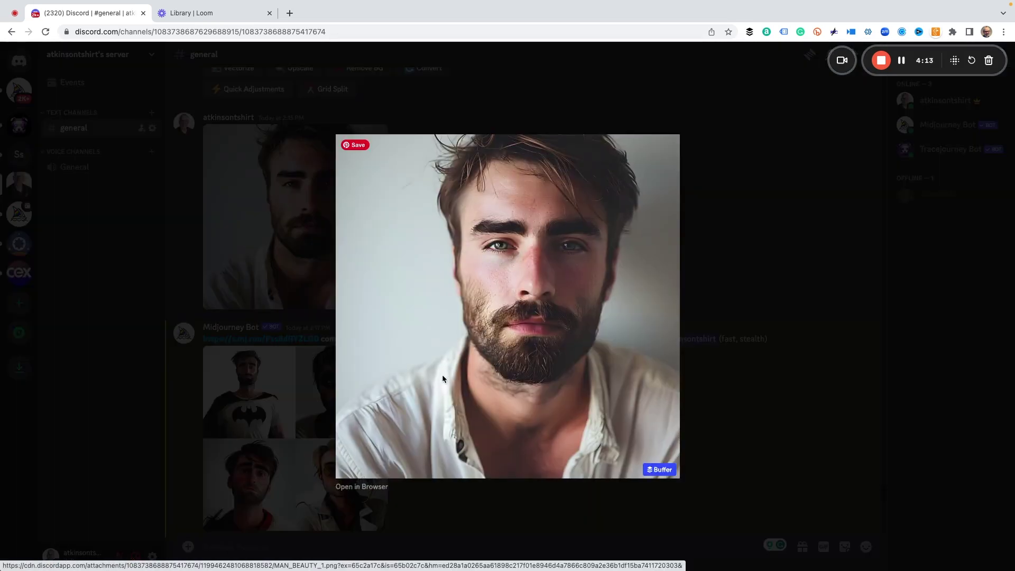
# Open the original portrait and the upscaled Pixar-style cartoon in separate browser tabs
pyautogui.click(363, 487)
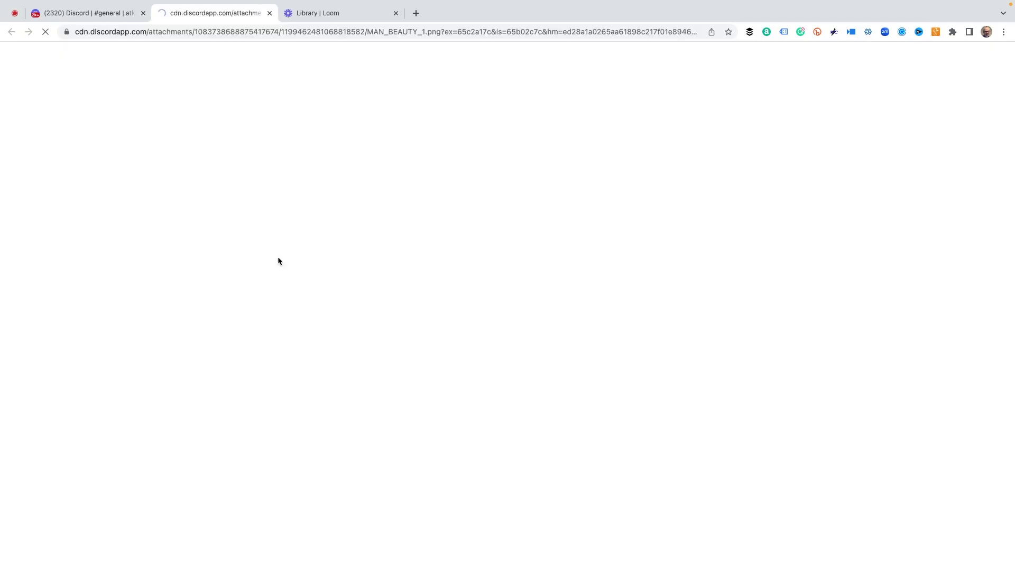
pyautogui.click(118, 9)
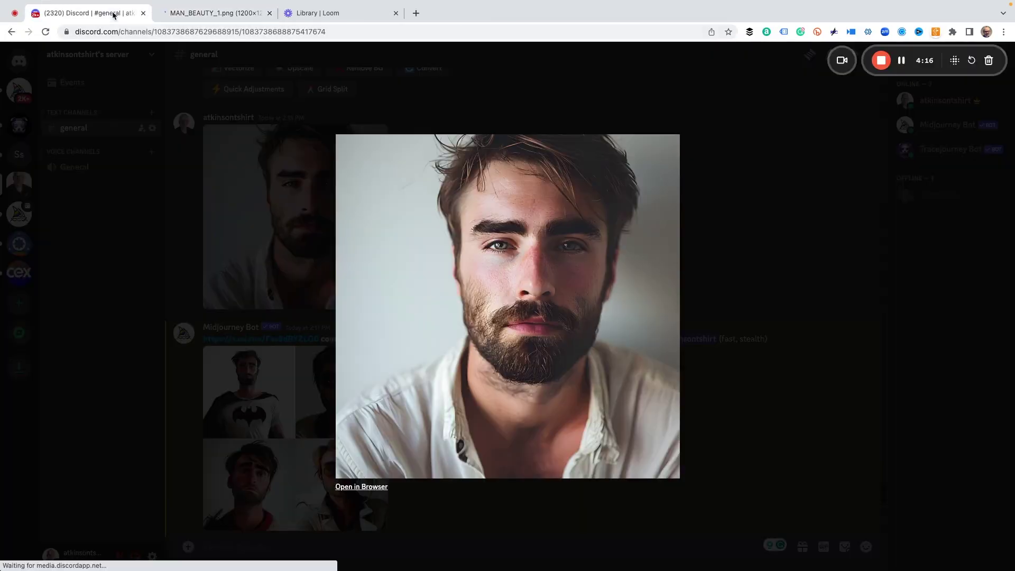
pyautogui.click(733, 272)
pyautogui.scroll(-10, 634, 280)
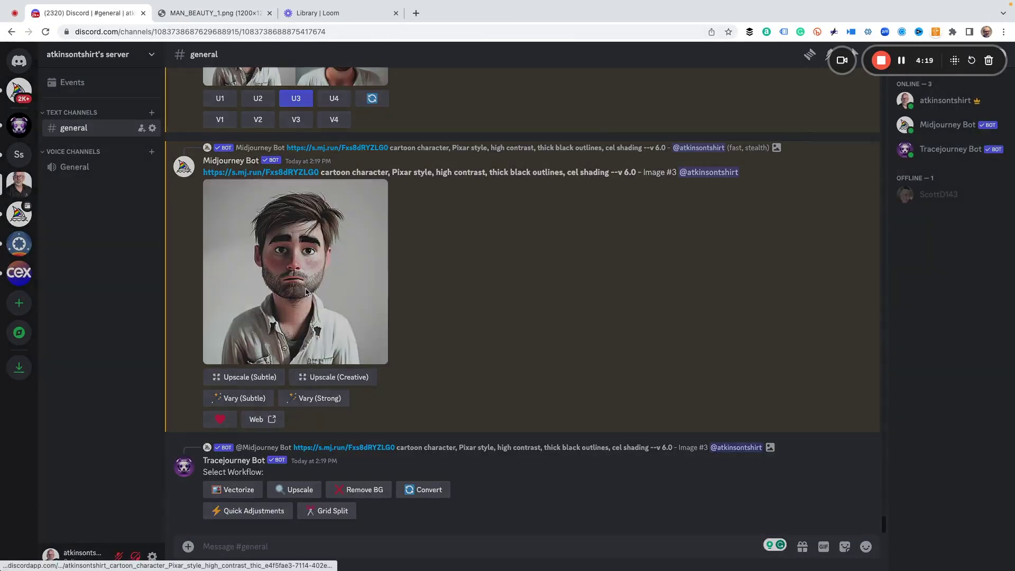
pyautogui.click(305, 292)
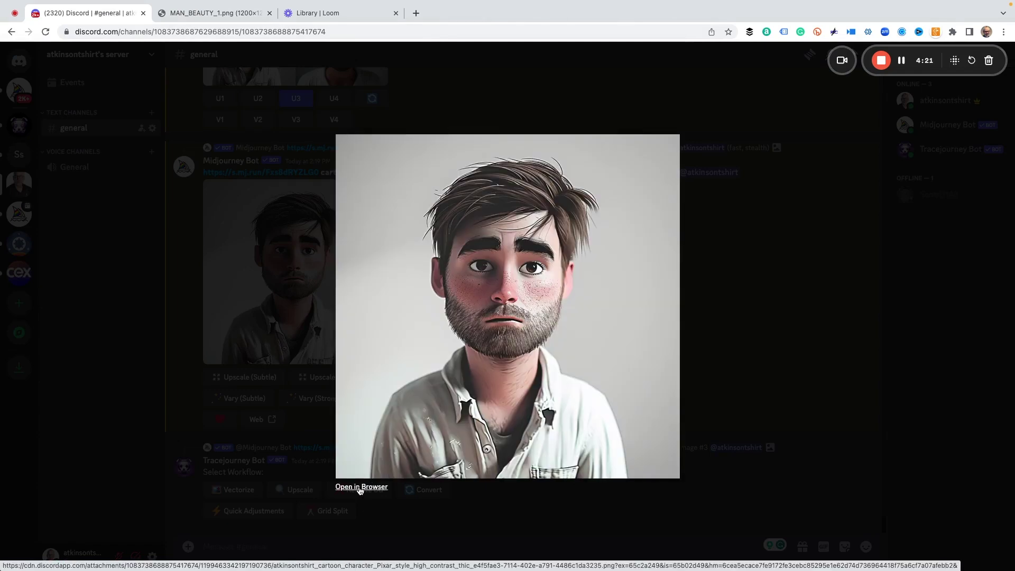
pyautogui.click(362, 485)
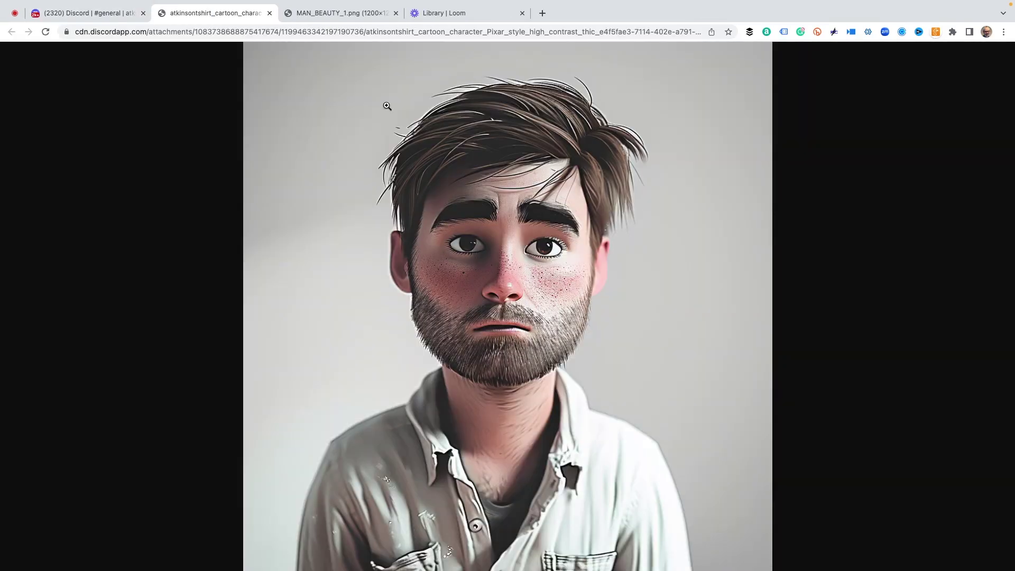
# Switch back and forth between the original photo and cartoon tabs to compare them
pyautogui.click(356, 14)
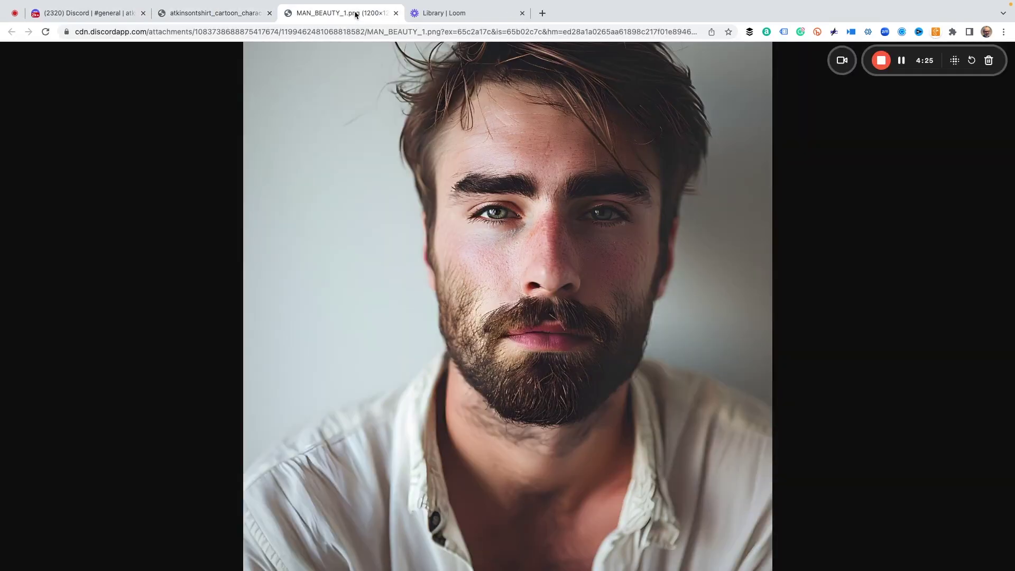
pyautogui.click(233, 13)
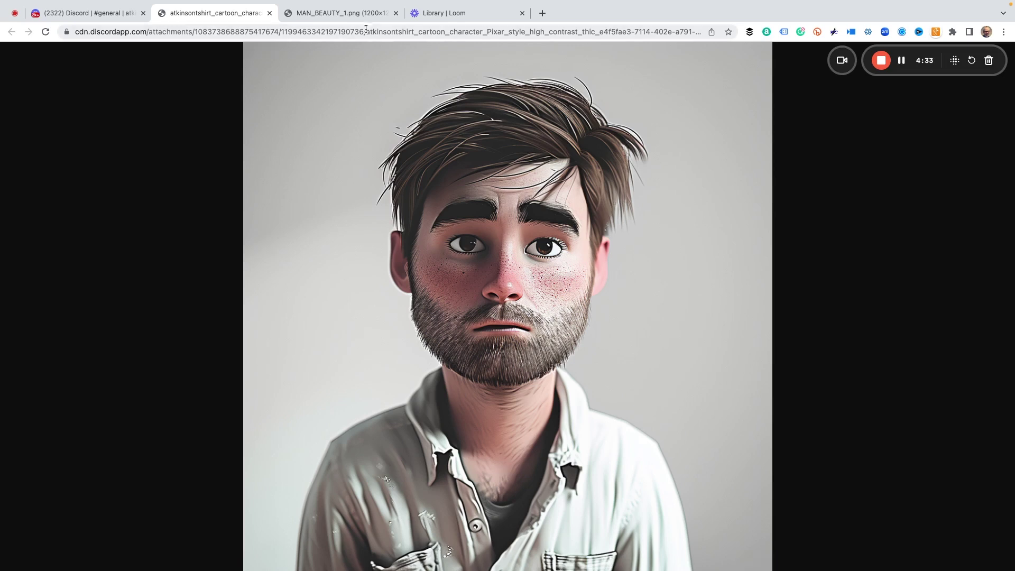
pyautogui.click(357, 15)
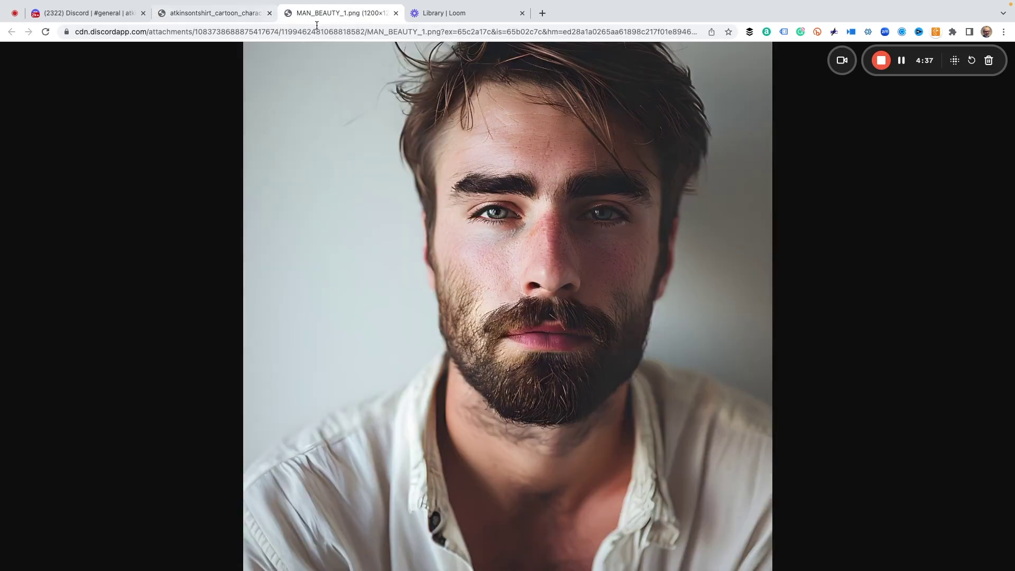
pyautogui.click(201, 16)
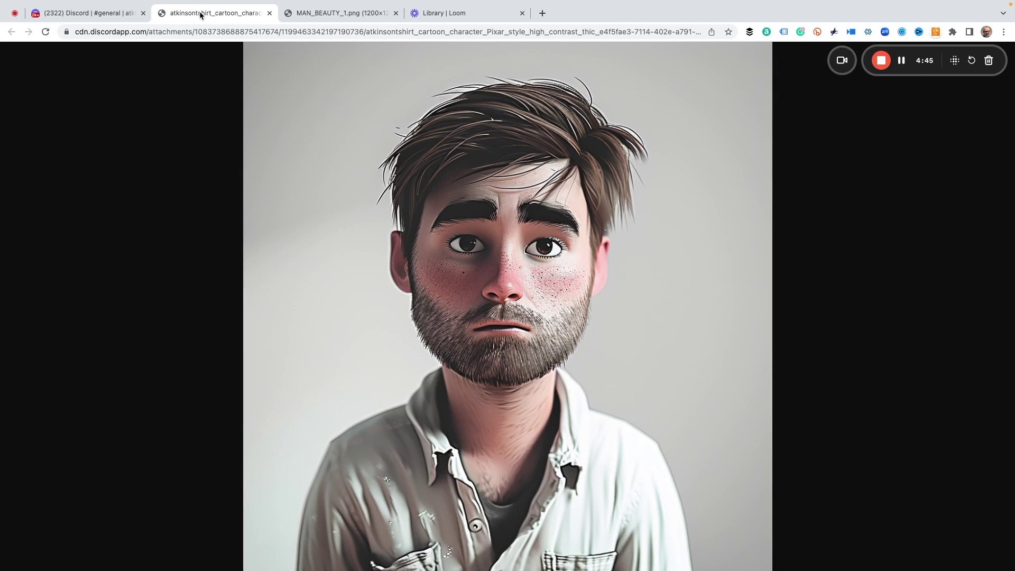
# Upscale U1 from the comic-book Variations (Strong) grid and enlarge the result
pyautogui.click(111, 14)
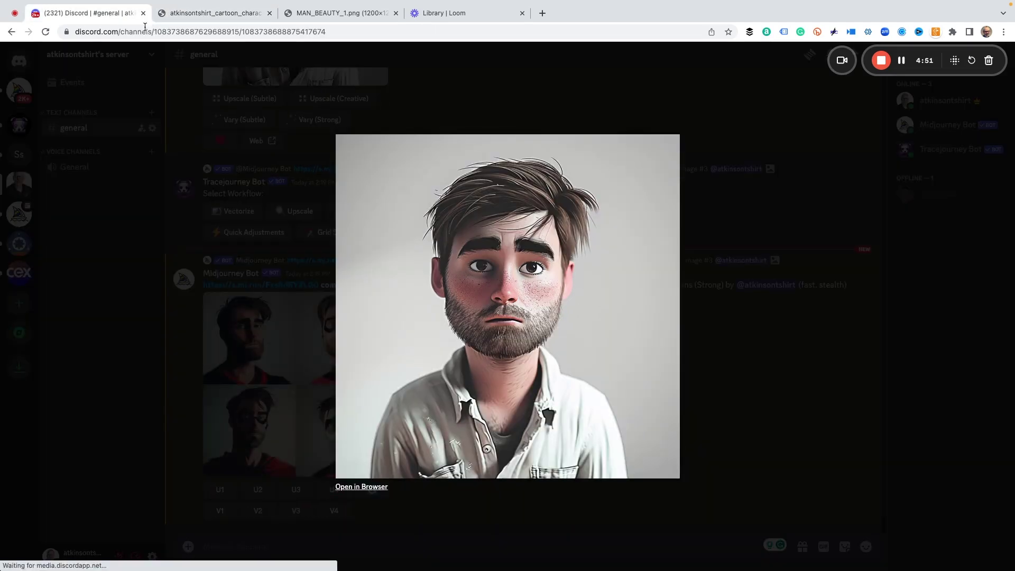
pyautogui.click(713, 339)
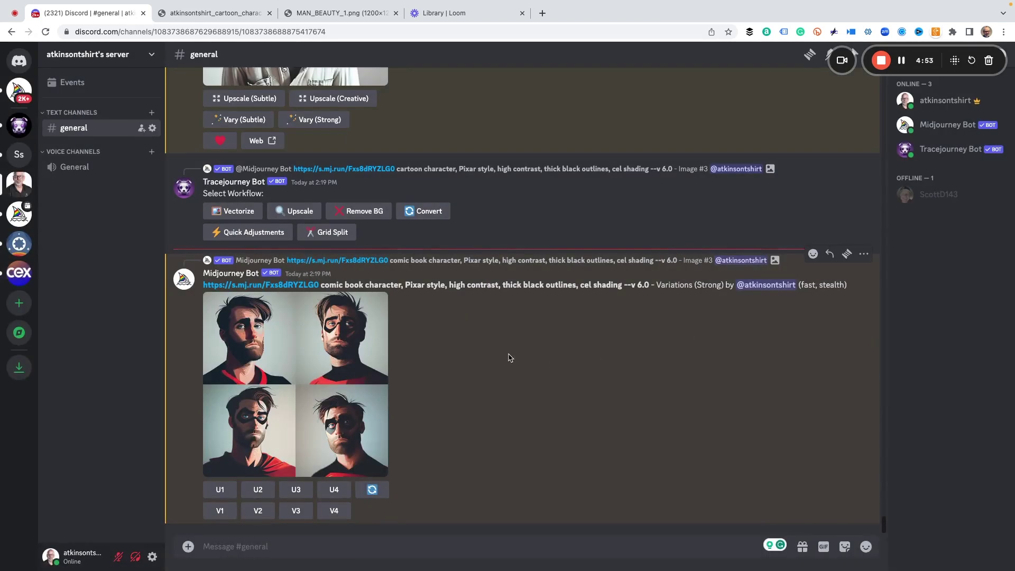
pyautogui.click(221, 490)
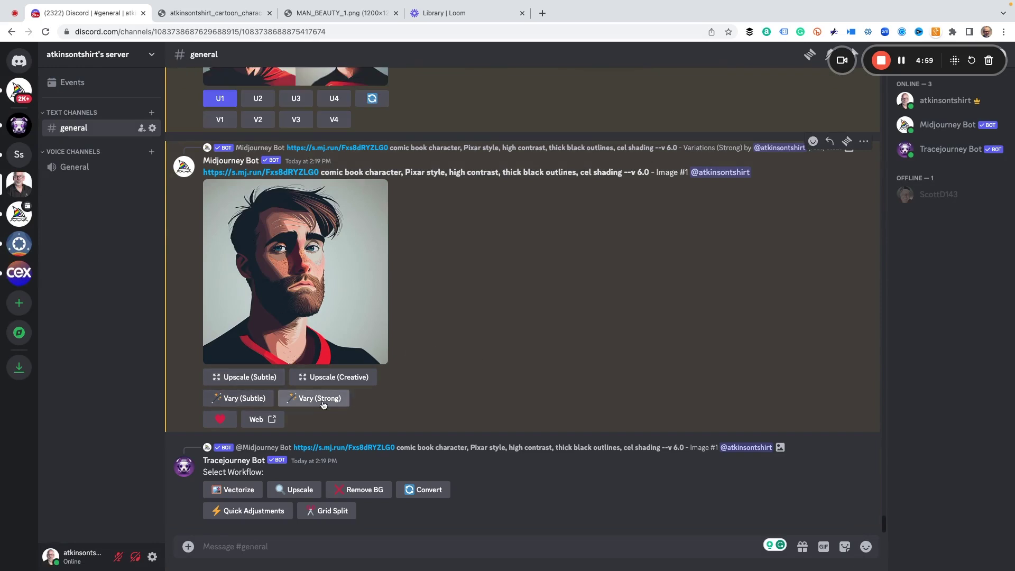
pyautogui.click(293, 283)
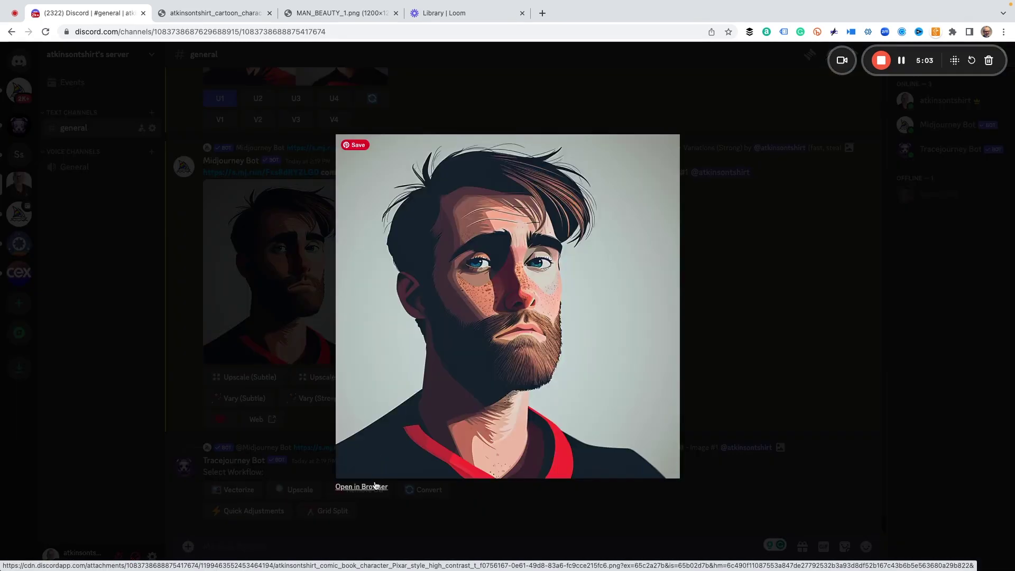
# Open the upscaled comic-book portrait in a tab, compare it with MAN_BEAUTY_1.png, then return to Discord
pyautogui.click(373, 486)
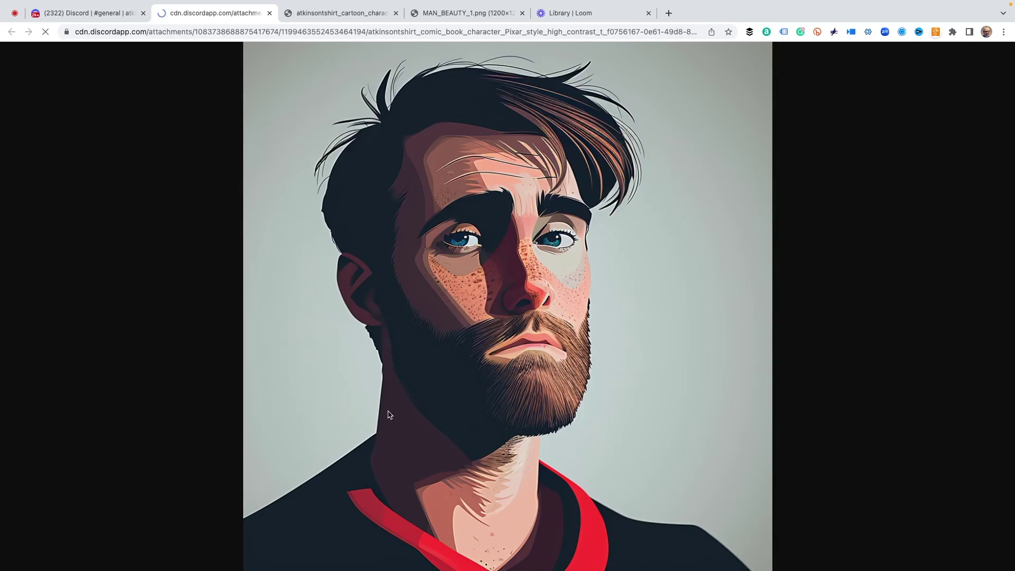
pyautogui.click(460, 13)
pyautogui.click(246, 20)
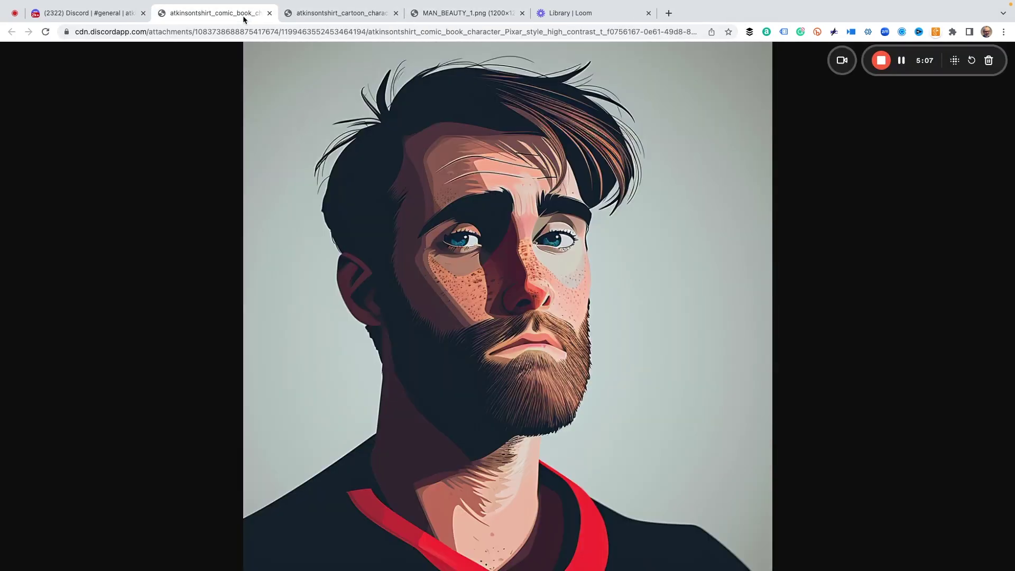
pyautogui.click(449, 15)
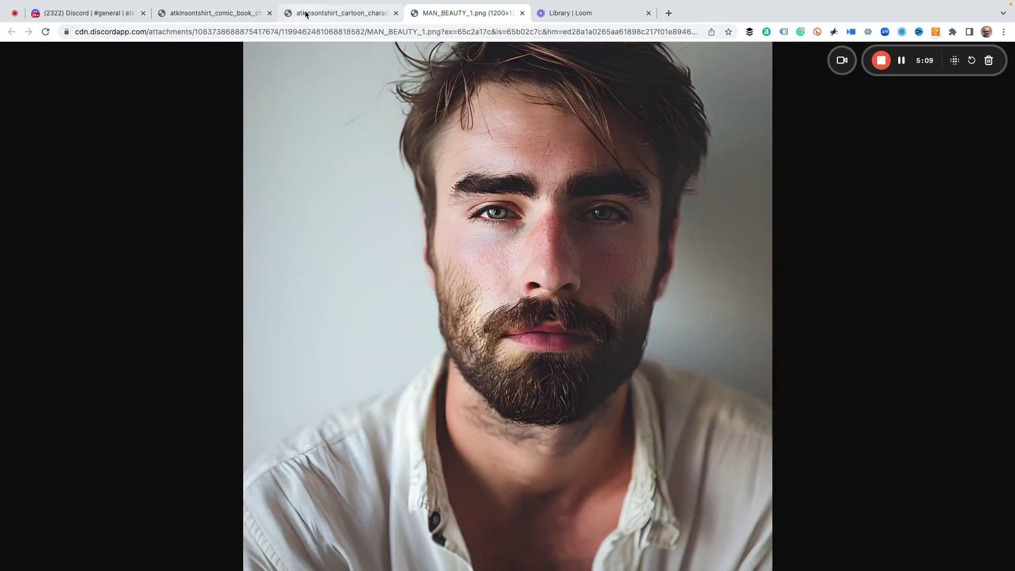
pyautogui.click(254, 16)
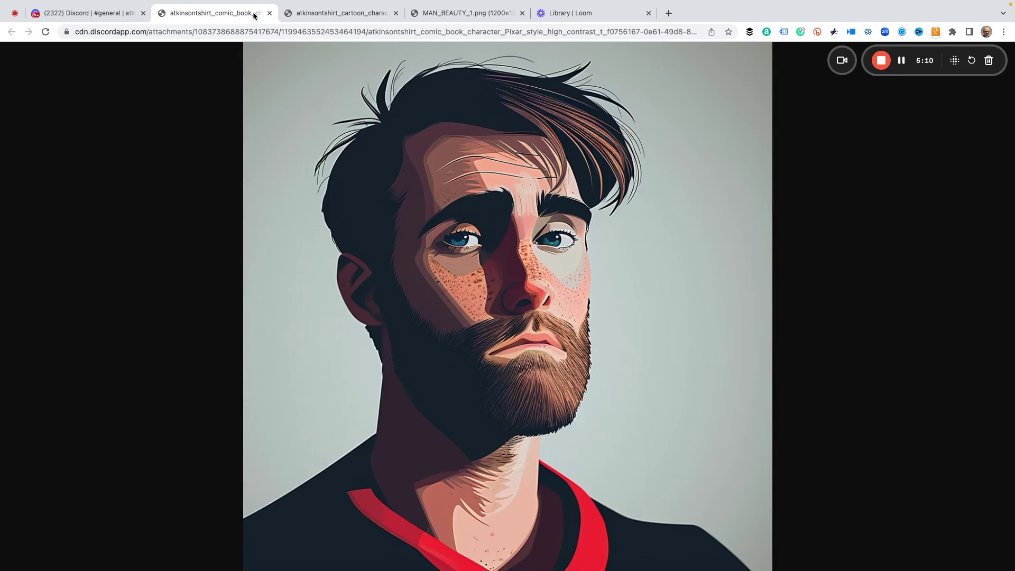
pyautogui.click(42, 15)
pyautogui.click(744, 323)
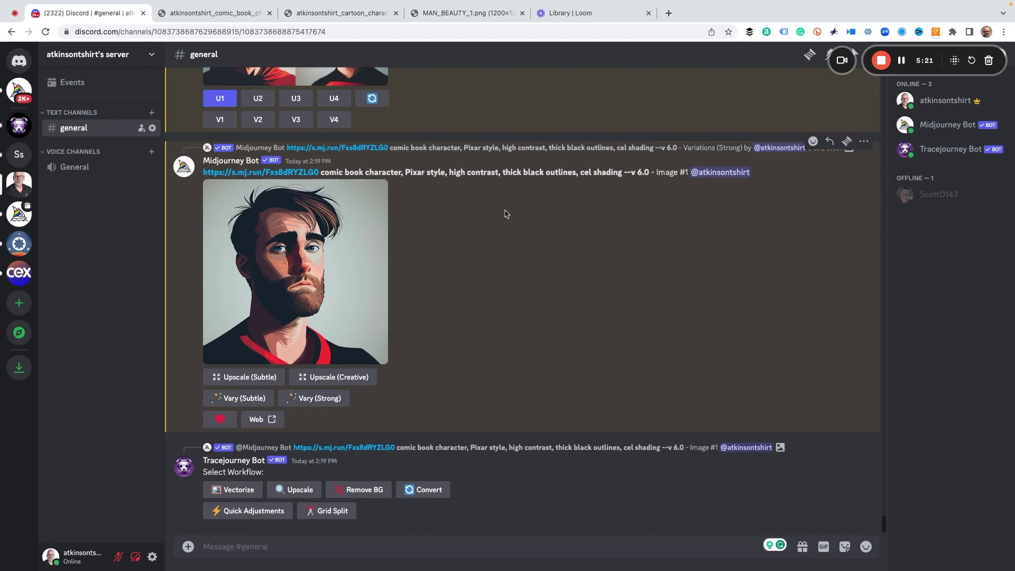
pyautogui.scroll(10, 497, 217)
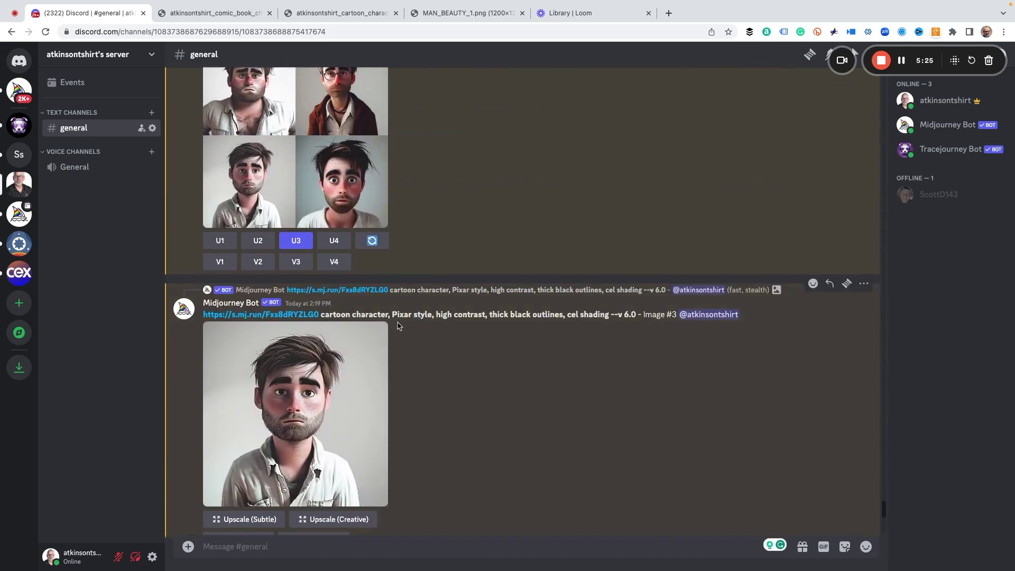
pyautogui.scroll(-5, 450, 379)
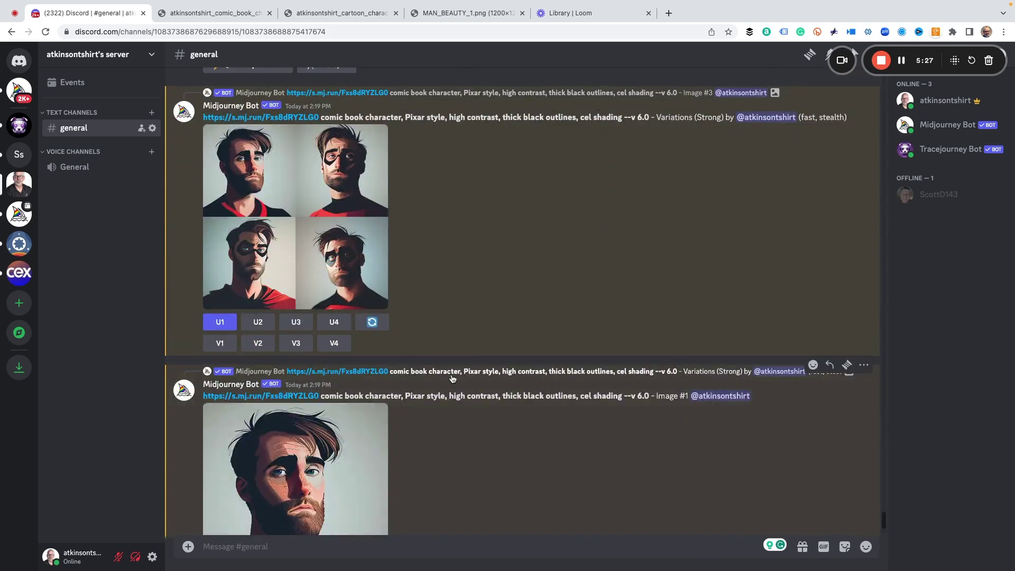
pyautogui.scroll(5, 460, 325)
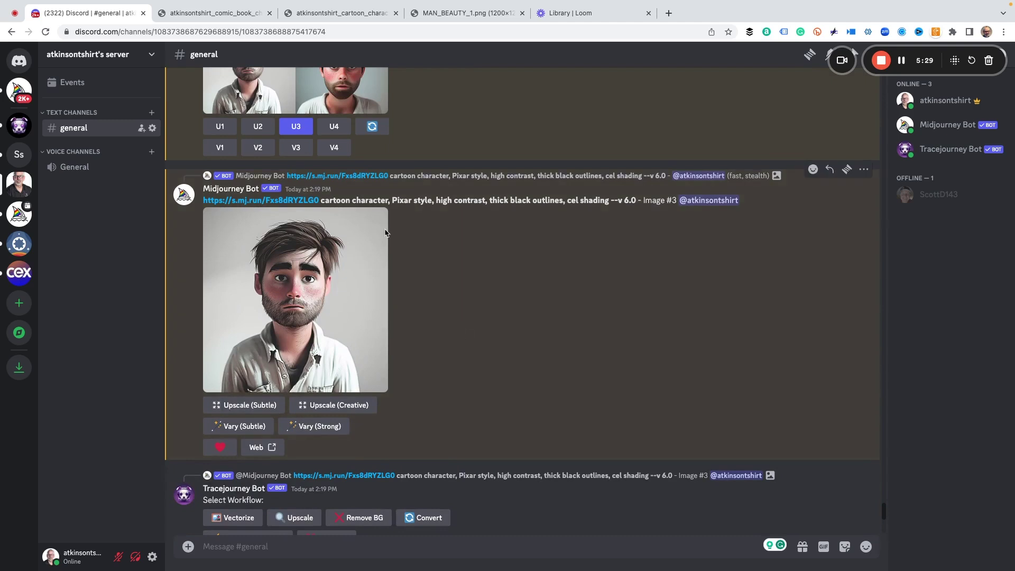
pyautogui.scroll(-5, 423, 294)
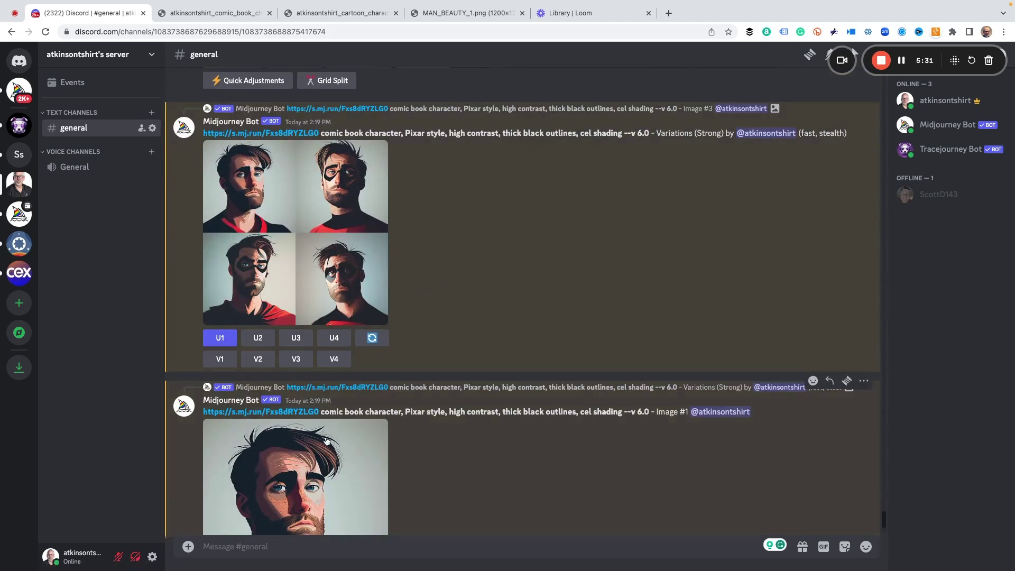
pyautogui.scroll(-4, 536, 425)
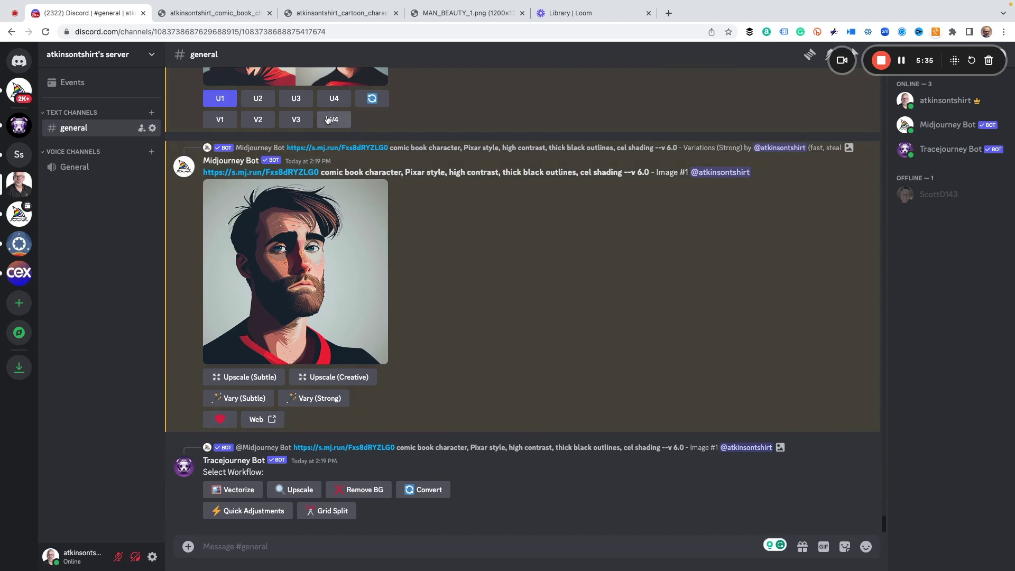
# Switch to the atkinsonshirt_comic_book tab showing the full-size comic-book portrait
pyautogui.click(214, 13)
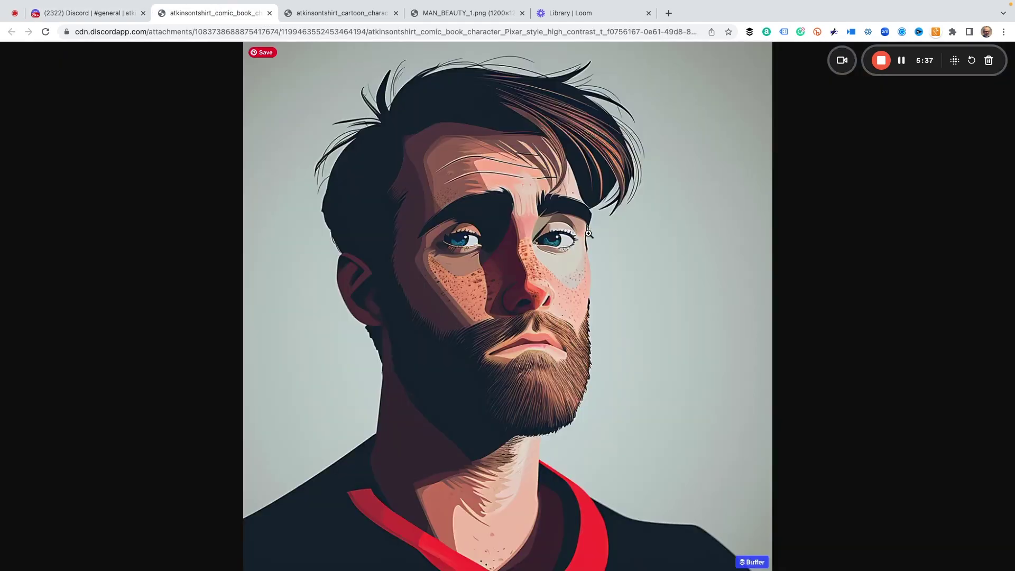